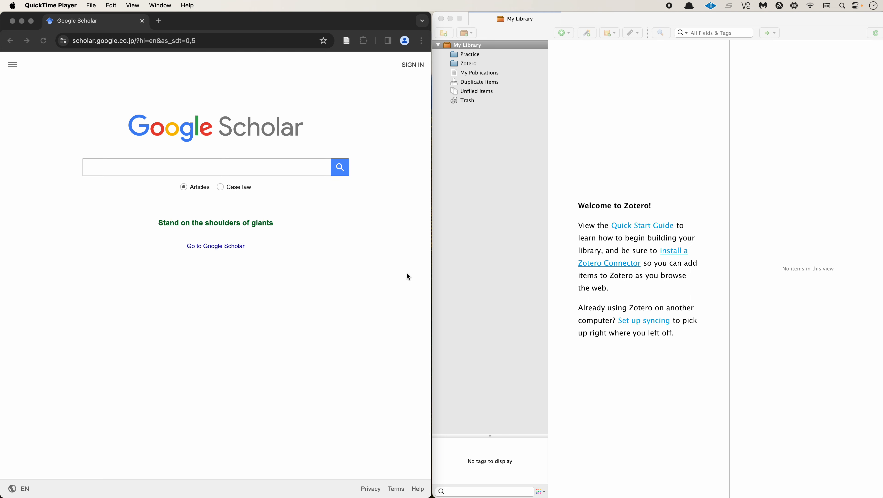
- Search Google Scholar for "vocabulary learning strategies"
click(204, 170)
click(205, 170)
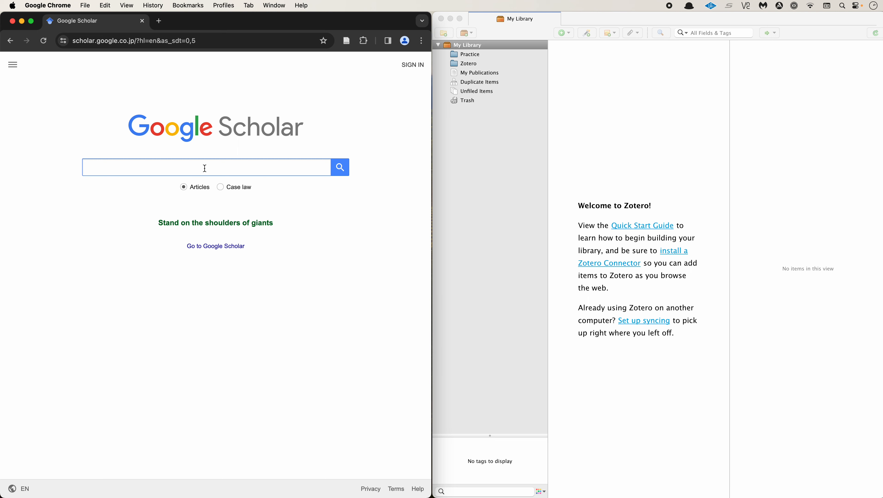
text(vocabul)
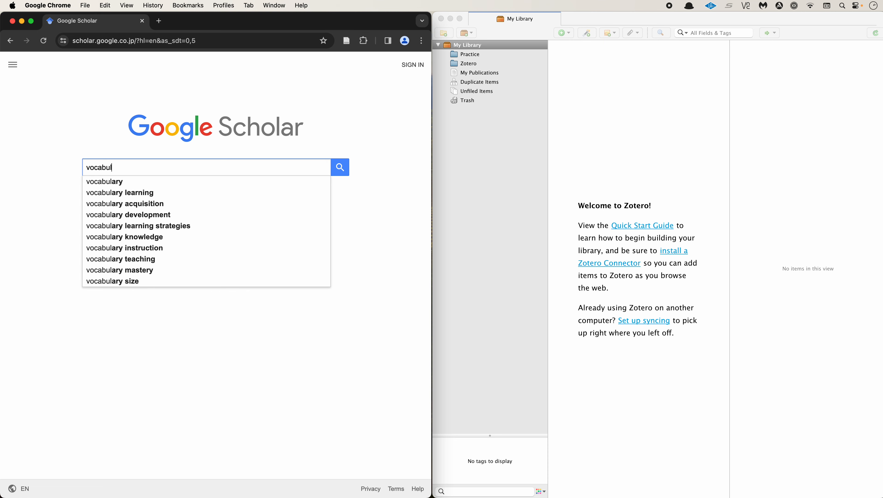
text(ary l)
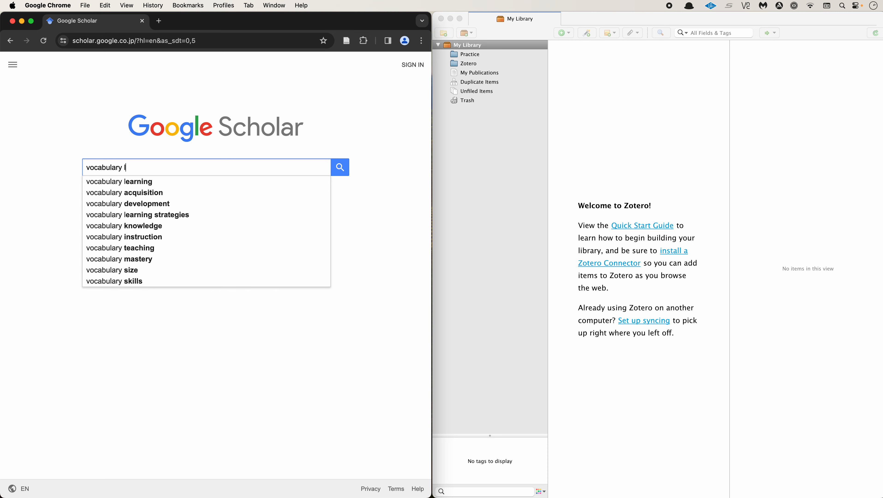
text(earning st)
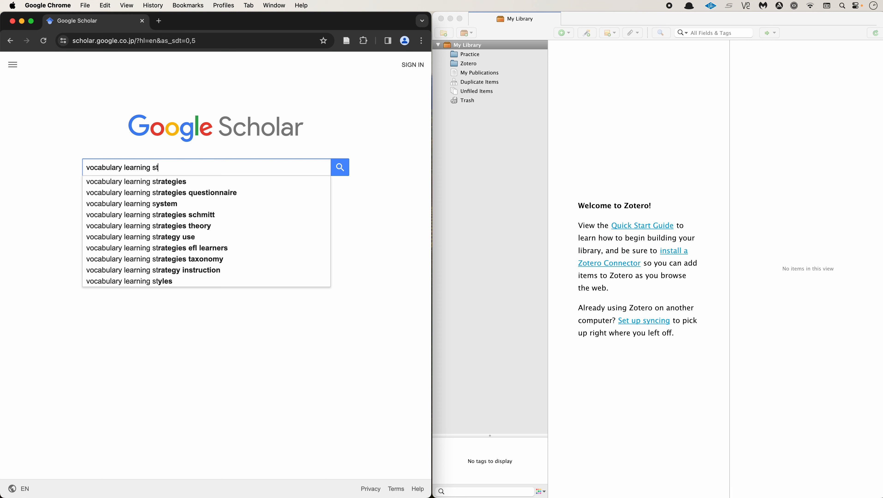
text(rategies)
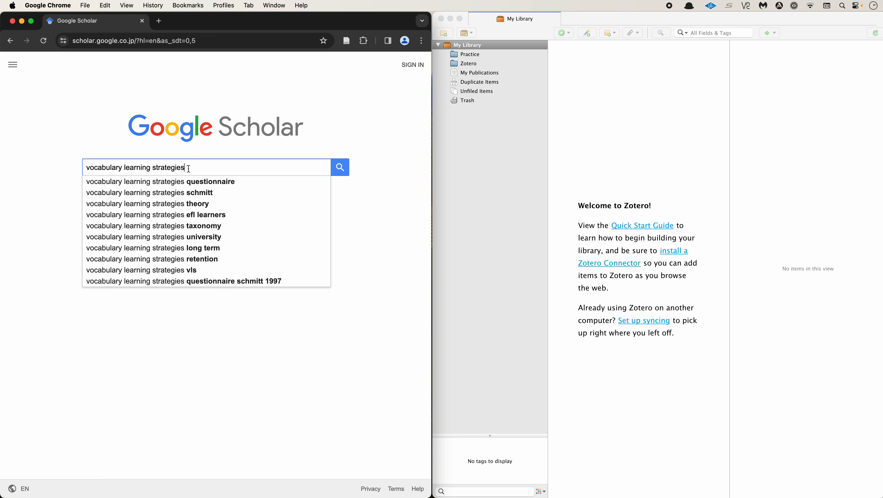
click(341, 169)
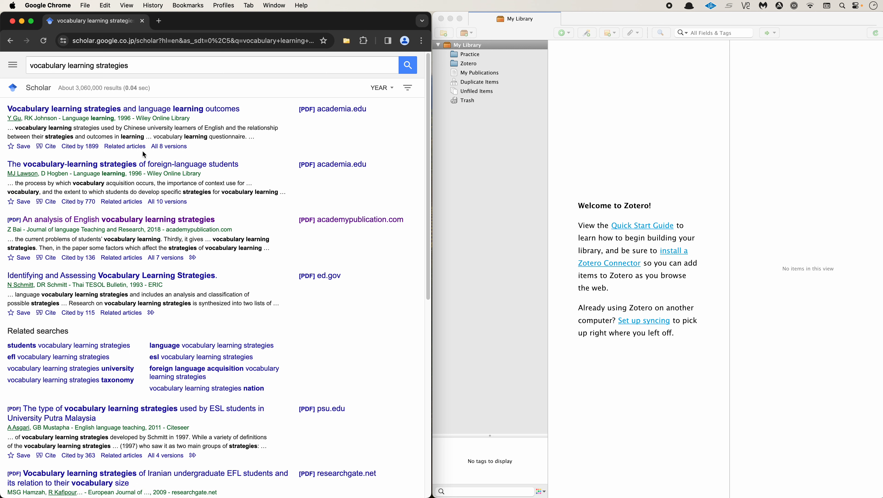
- Open the Zotero item selector for the search results and mark "Vocabulary learning strategies and language learning outcomes" for saving
click(348, 43)
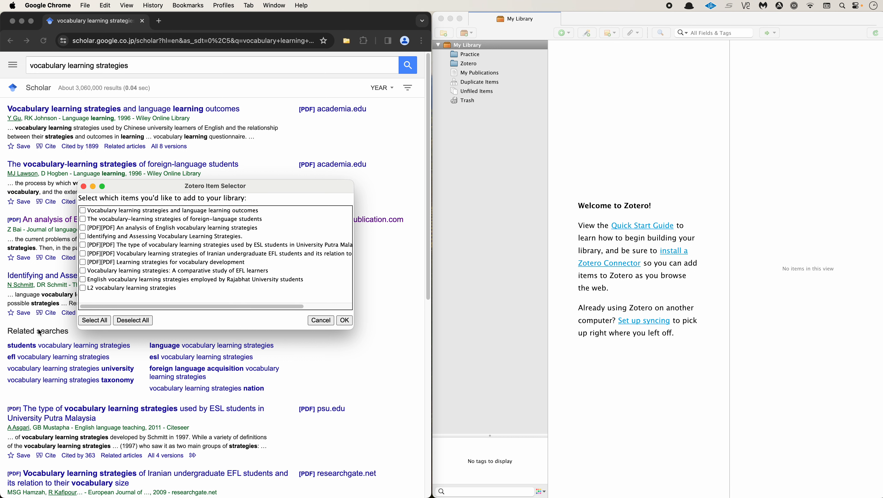
scroll(39, 331, down, 7)
scroll(38, 330, down, 3)
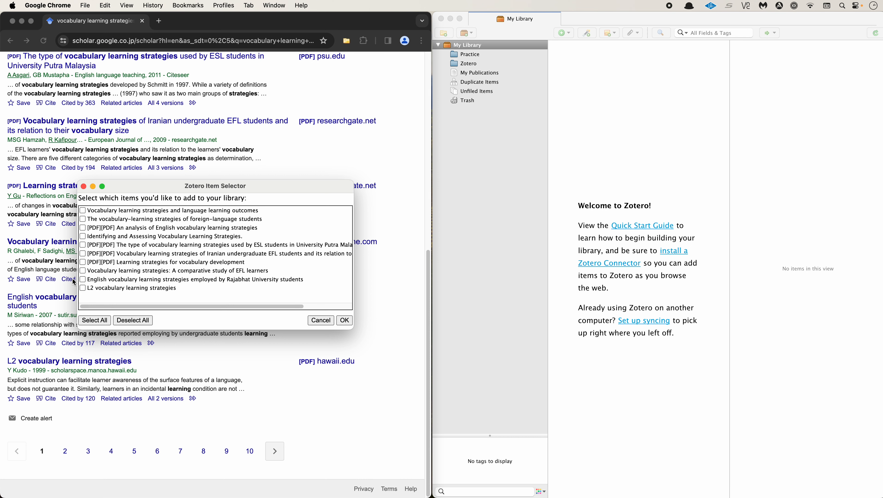
scroll(41, 289, up, 10)
scroll(41, 289, up, 1)
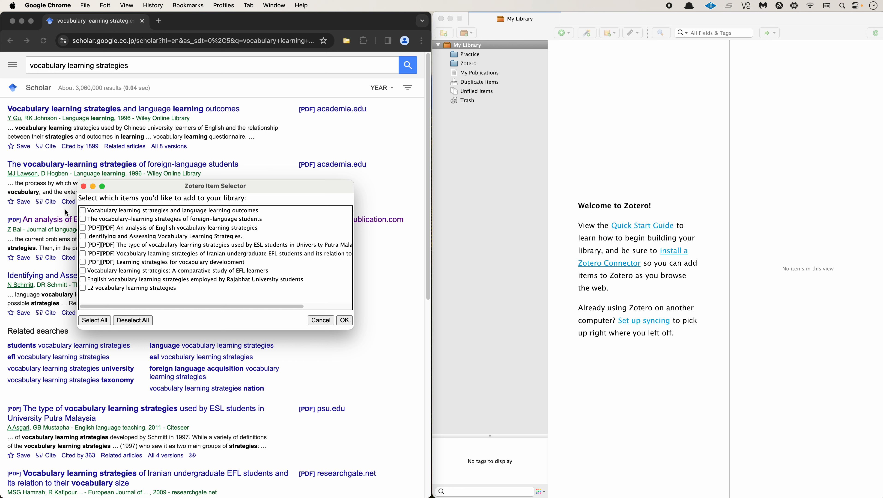
click(83, 211)
- Make Practice the active collection in Zotero and save the marked article there, with Practice as the save destination
click(471, 55)
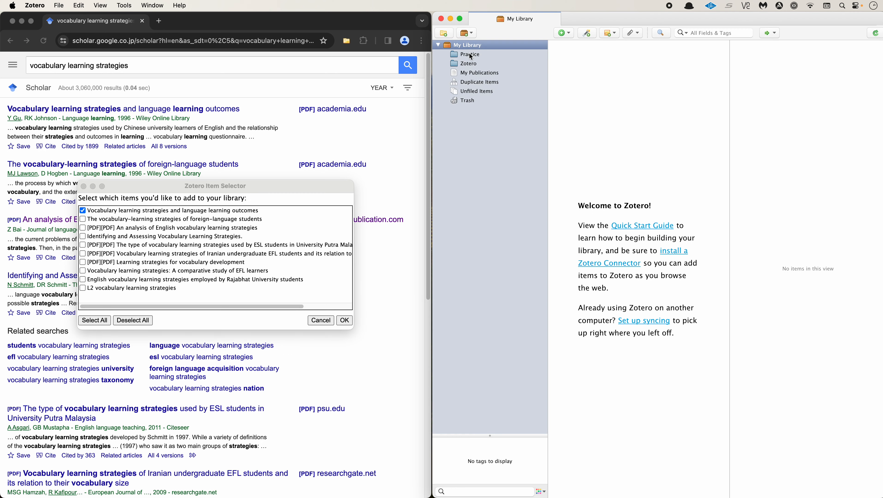
click(470, 58)
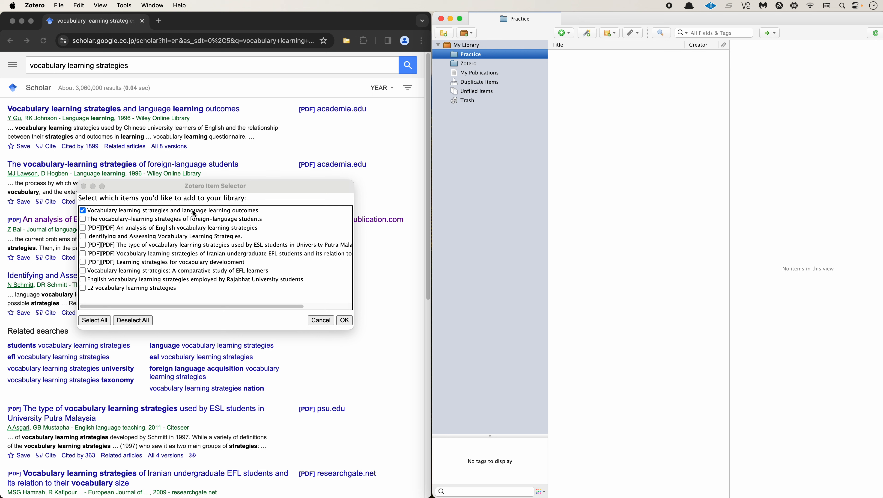
click(265, 211)
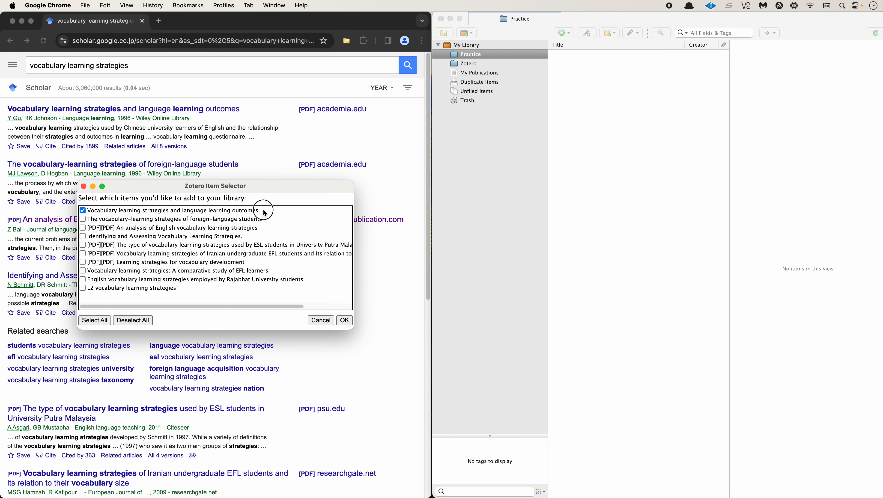
click(344, 320)
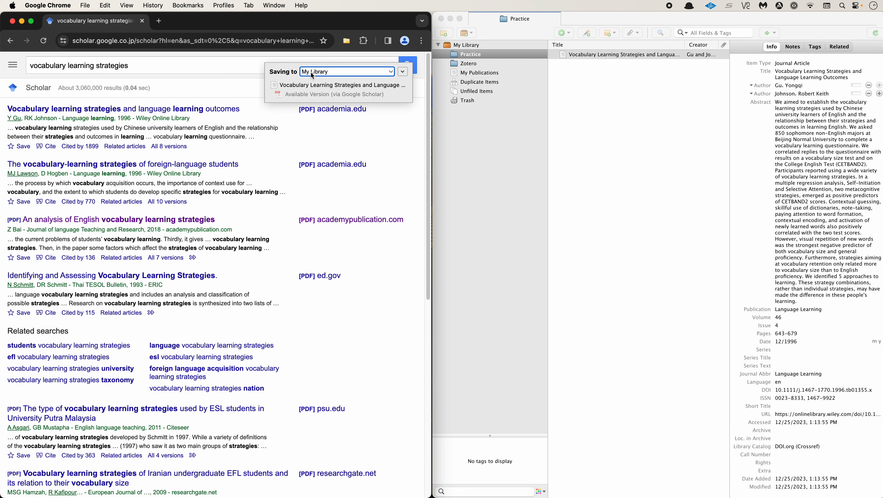
click(353, 72)
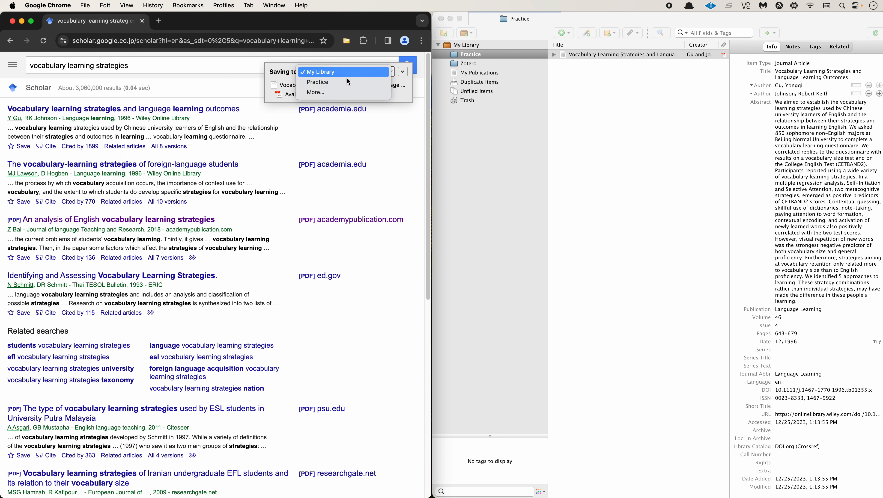
click(343, 83)
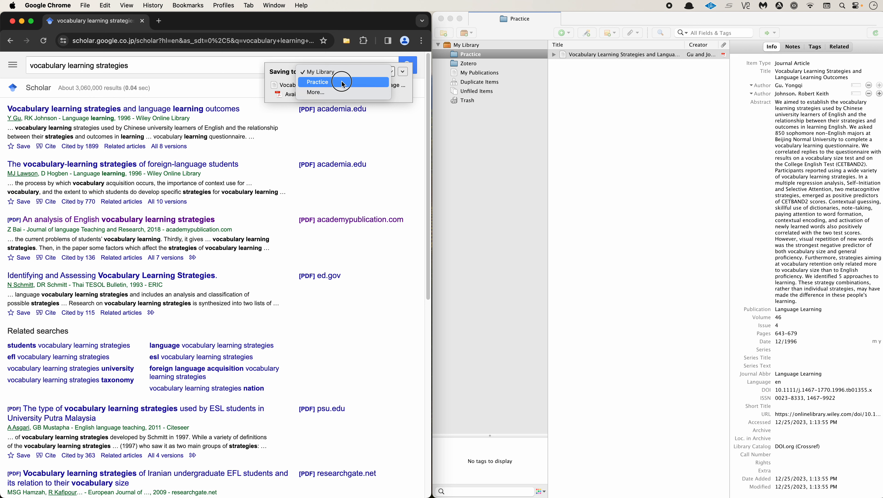
click(344, 83)
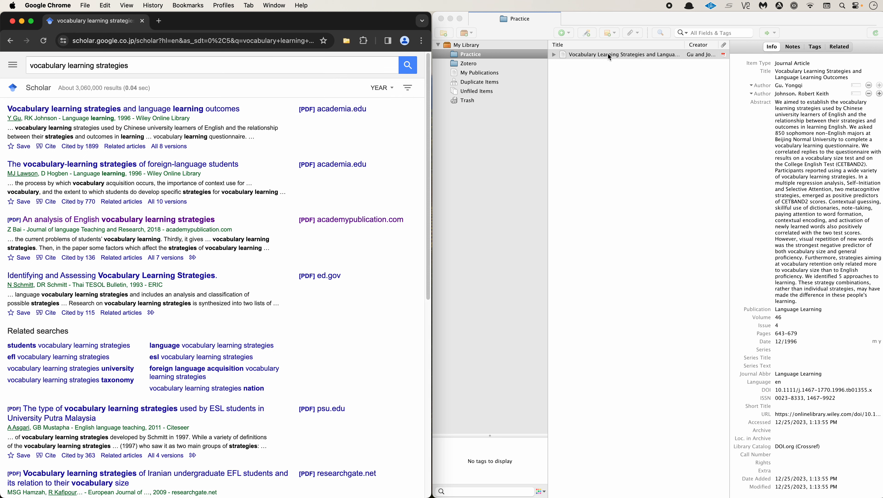
click(469, 59)
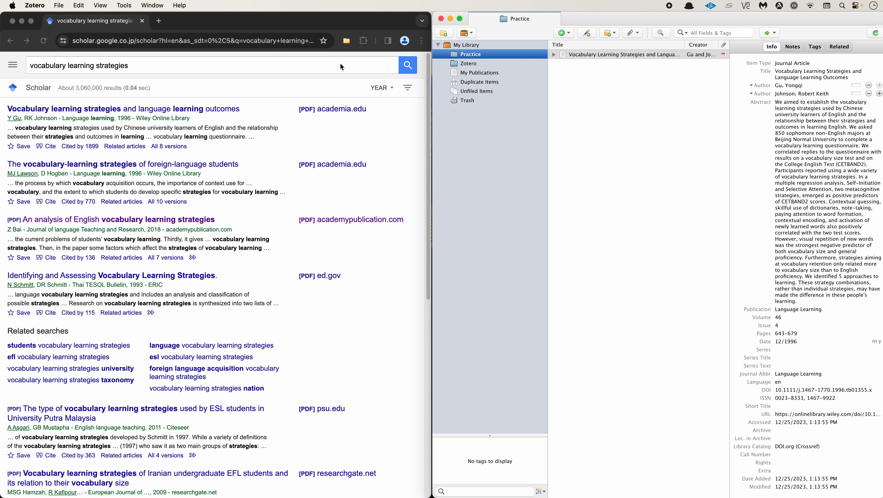
click(346, 42)
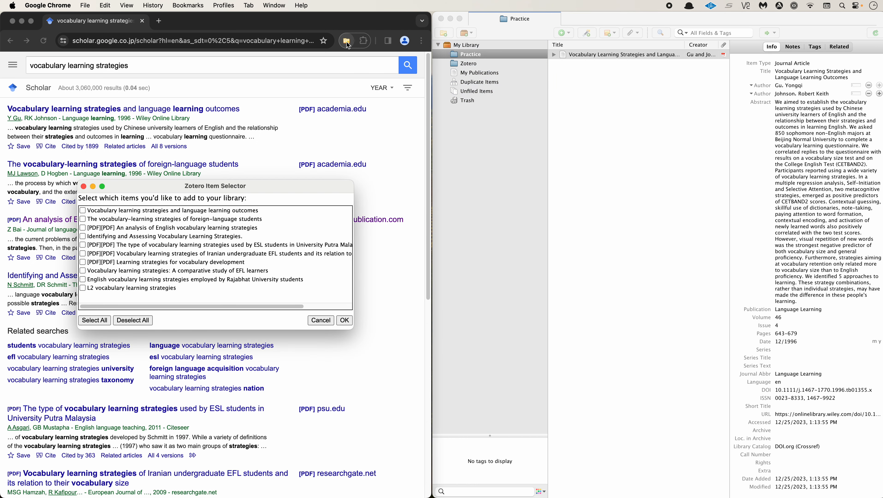
click(347, 44)
click(346, 44)
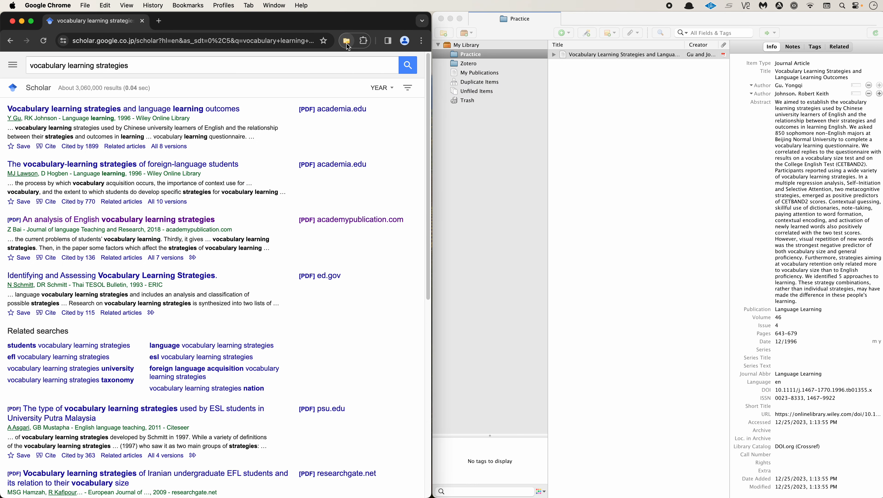
click(380, 116)
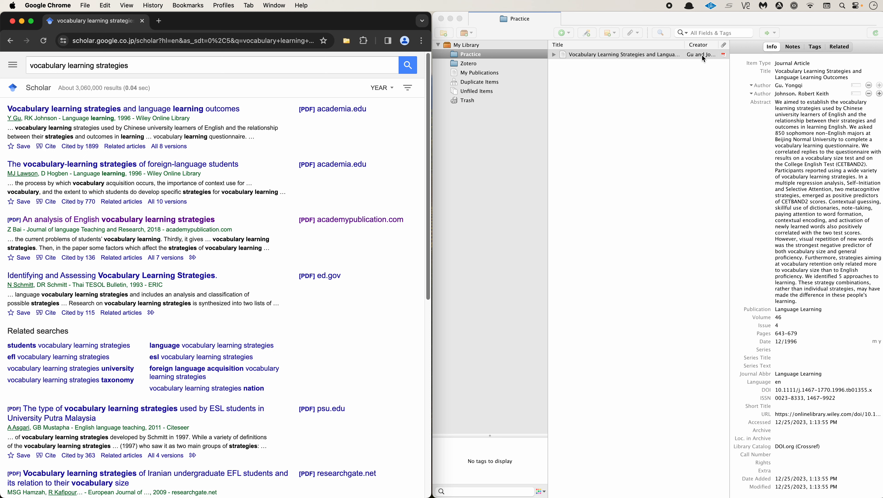
- Review the saved article's bibliographic details in Zotero and expand its entry to show the attached file
click(786, 78)
click(838, 183)
click(555, 57)
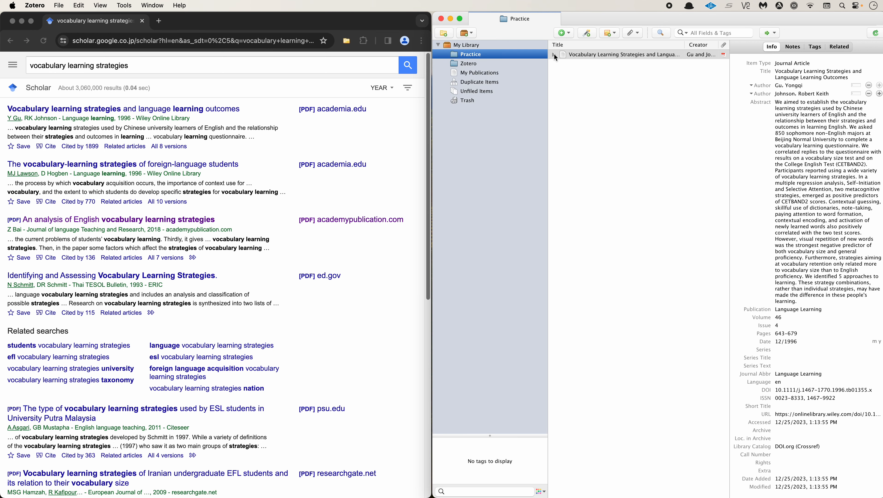
click(554, 55)
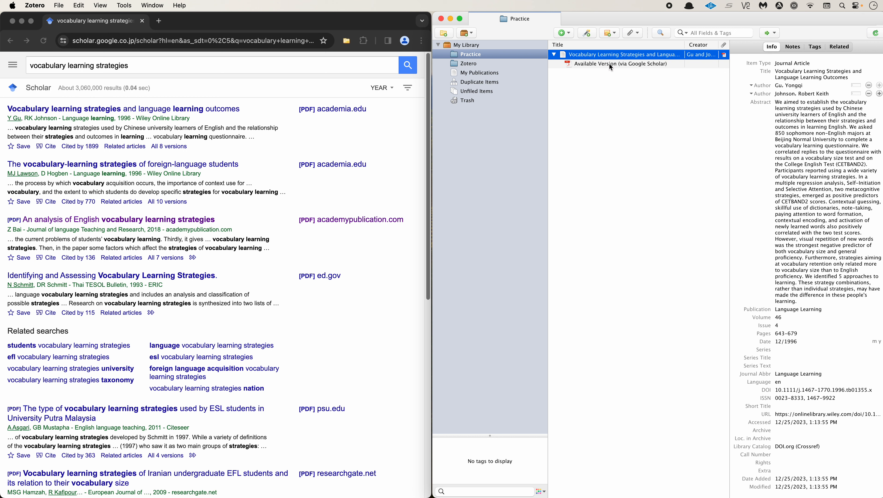
- Rename the "Available Version (via Google Scholar)" attachment from its parent item's metadata and select the parent article
click(591, 65)
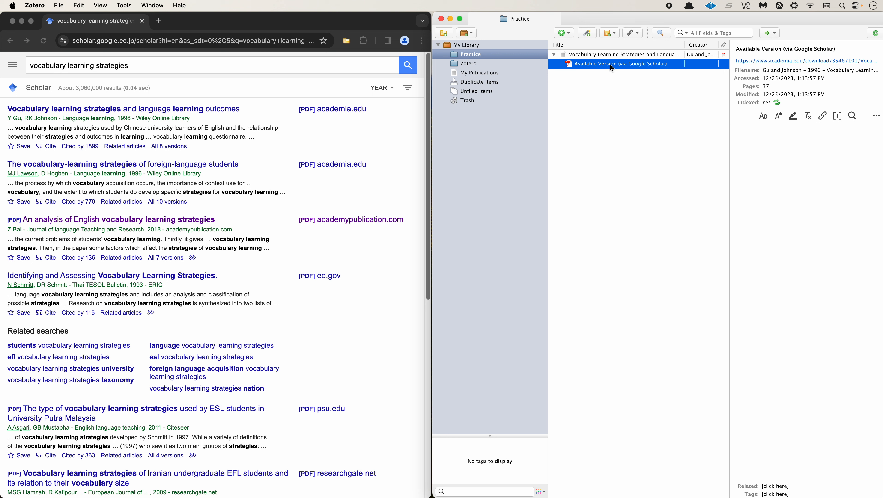
right_click(591, 66)
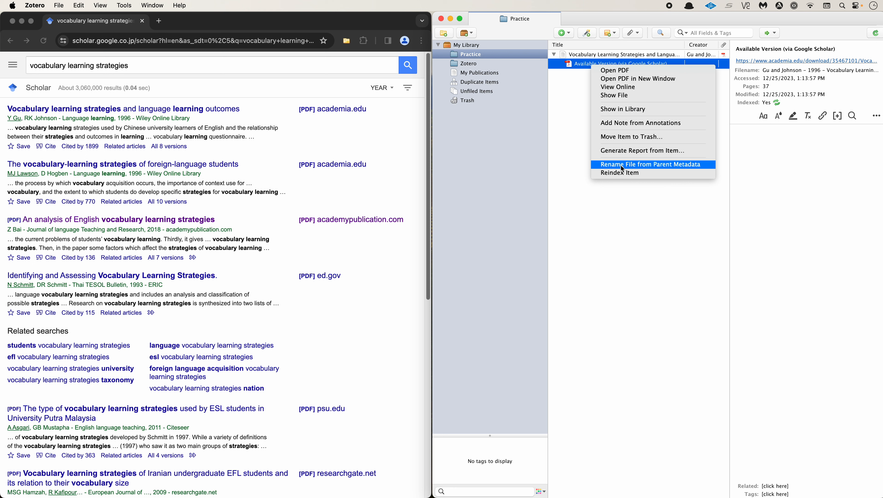
click(583, 57)
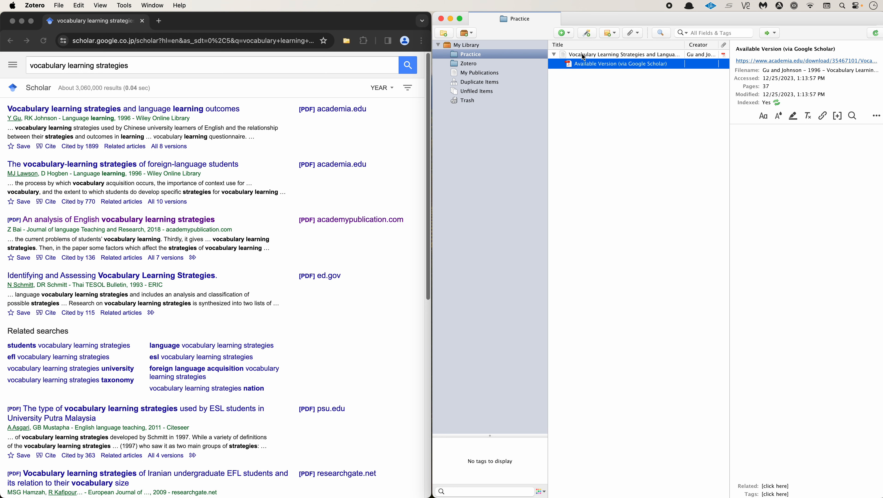
click(583, 56)
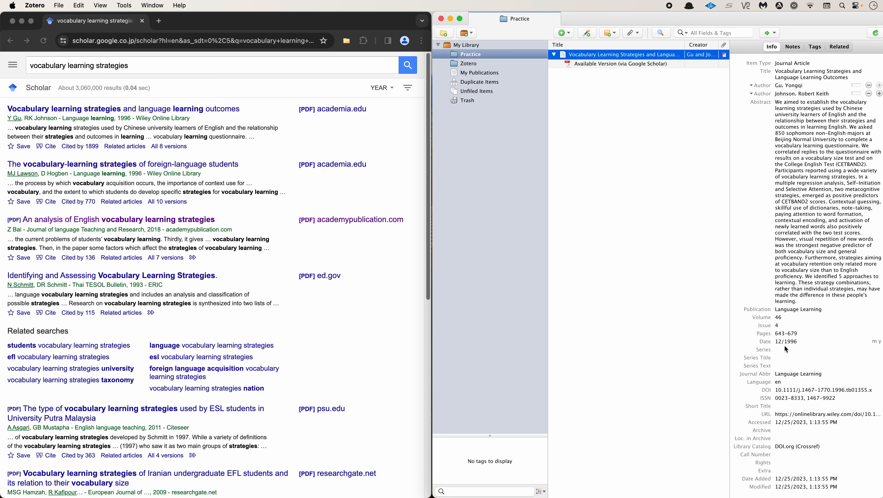
click(609, 63)
right_click(609, 63)
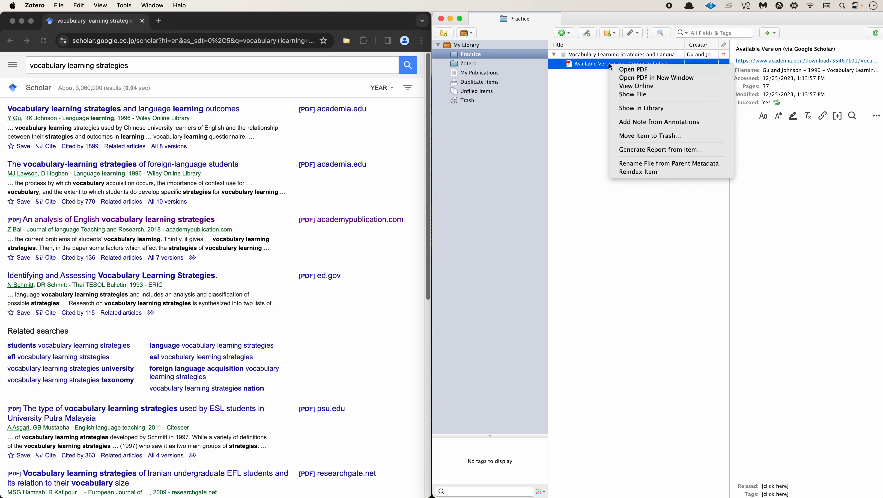
click(641, 167)
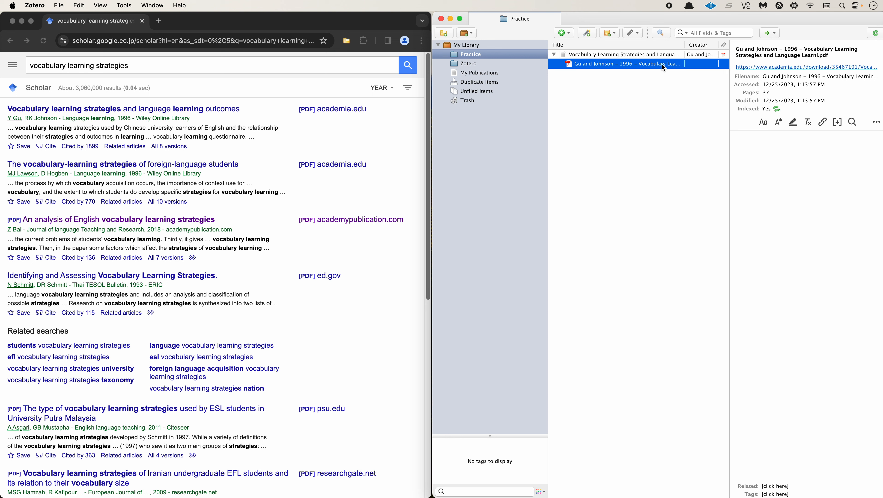
click(583, 54)
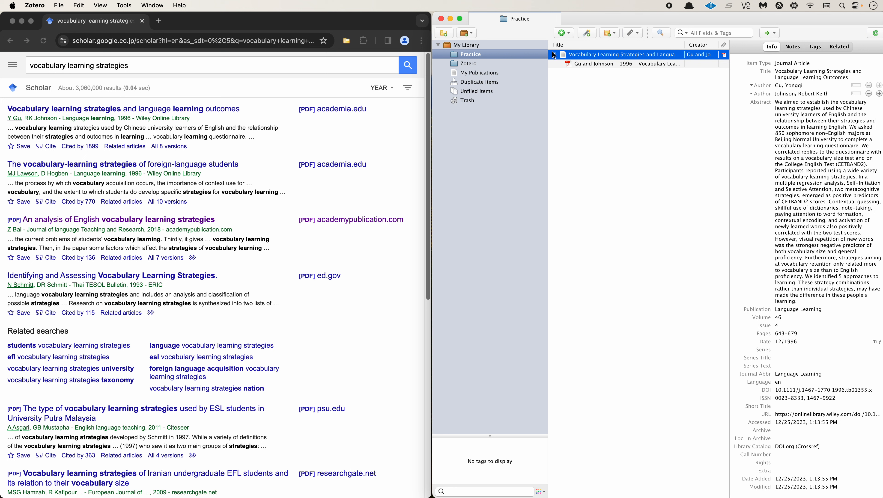
- Save "L2 vocabulary learning strategies" from the Google Scholar results in Chrome to the Practice collection
click(350, 126)
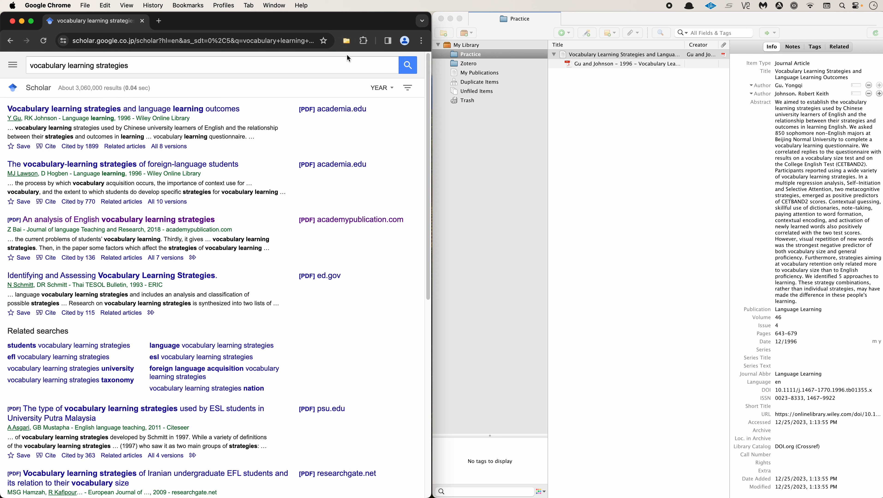
click(346, 41)
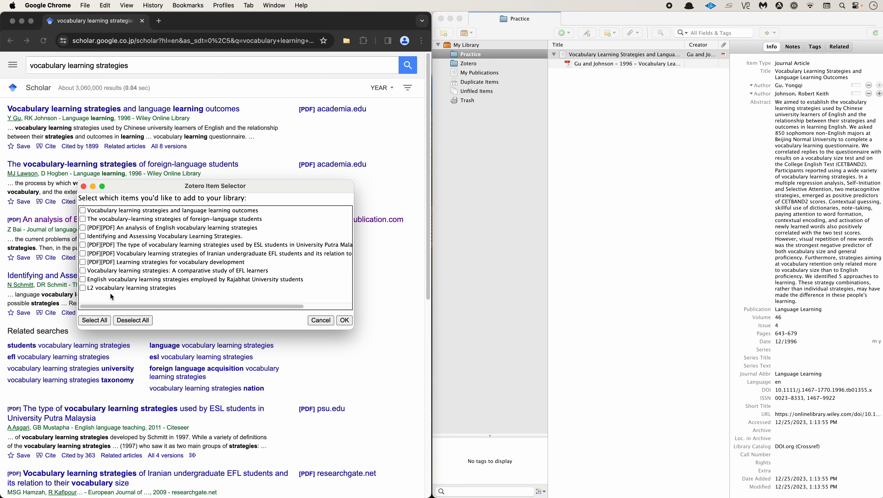
click(83, 288)
click(346, 321)
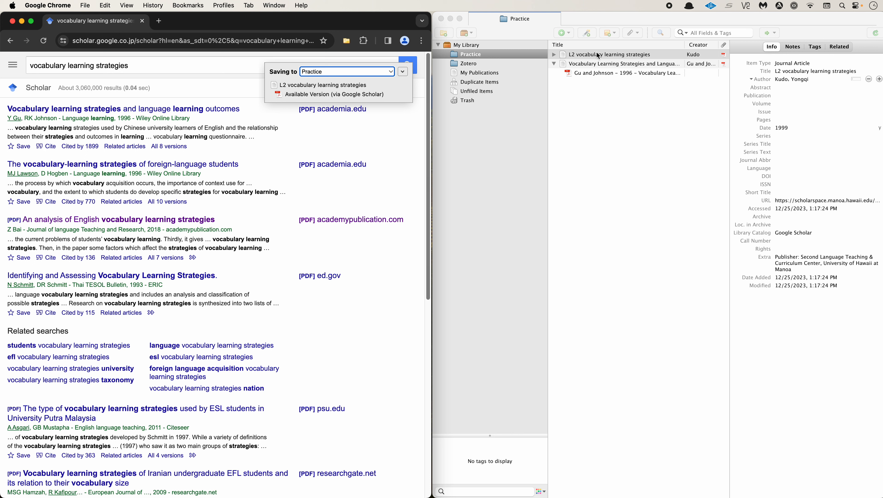
- In Zotero, rename the "Available Version (via Google Scholar)" attachment of "L2 vocabulary learning strategies" from its parent metadata
click(590, 56)
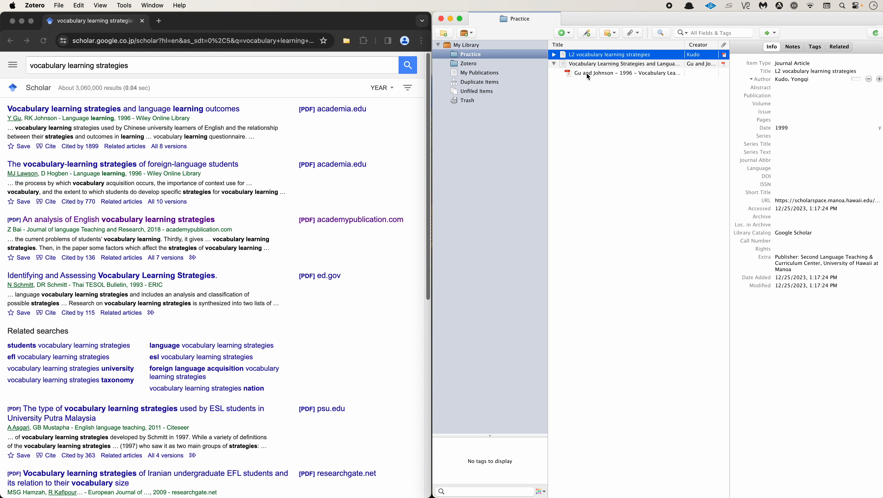
click(554, 63)
click(554, 55)
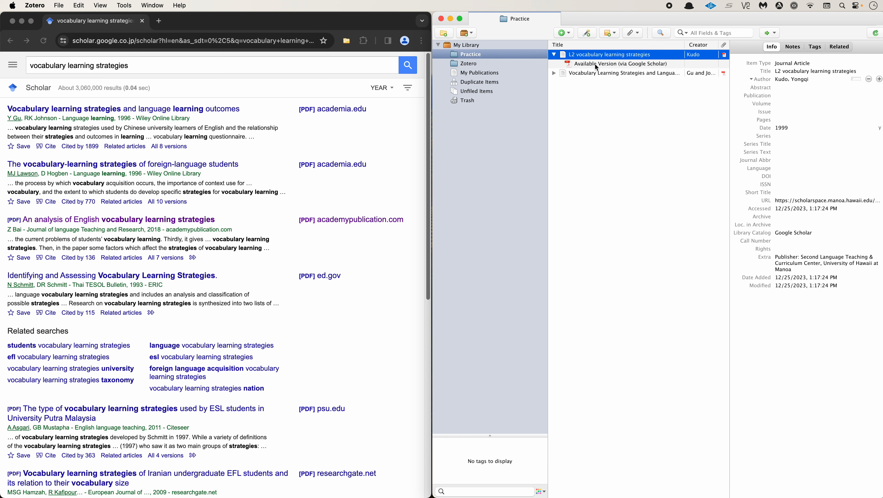
click(596, 65)
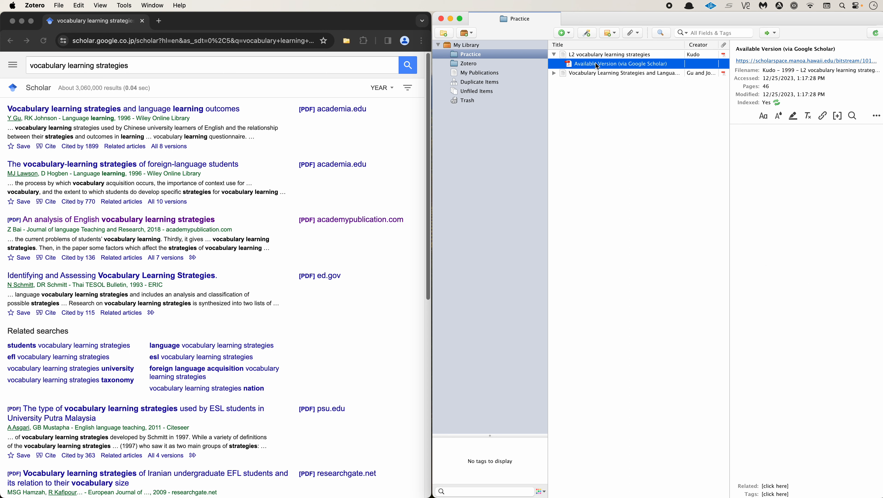
right_click(597, 66)
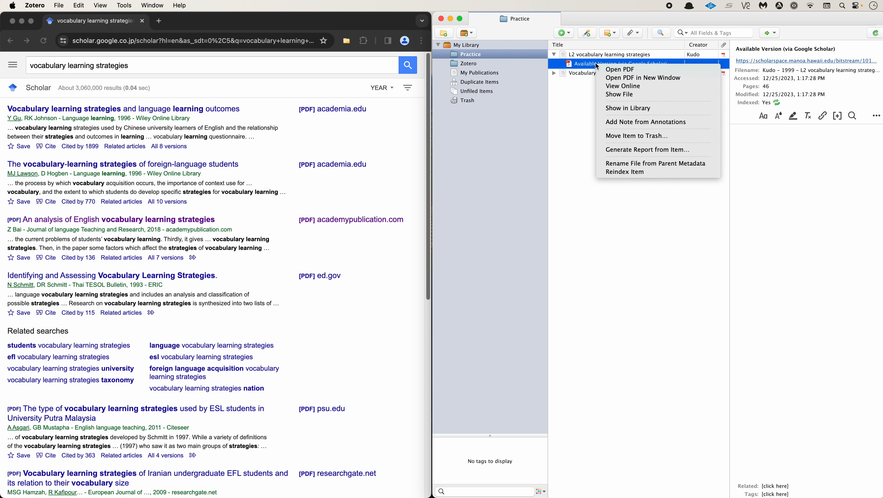
click(624, 168)
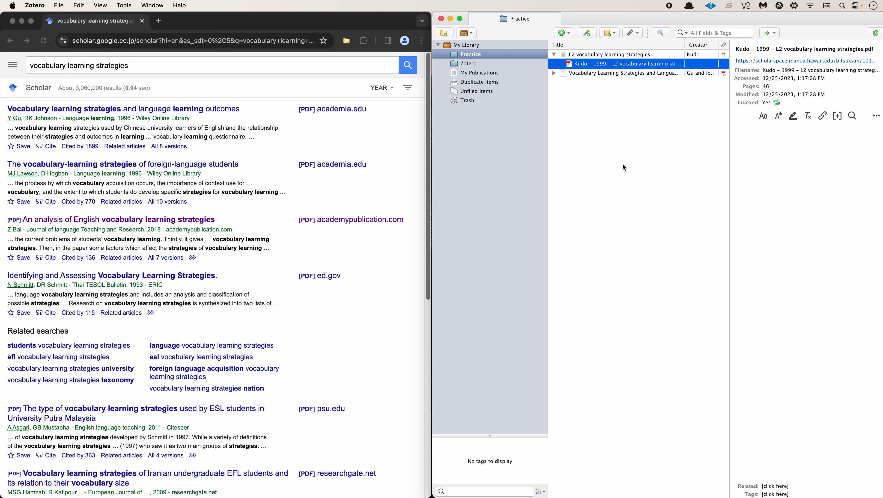
- Collapse the renamed article's entry, and expand both articles in the Practice collection to view their attached PDFs
click(555, 54)
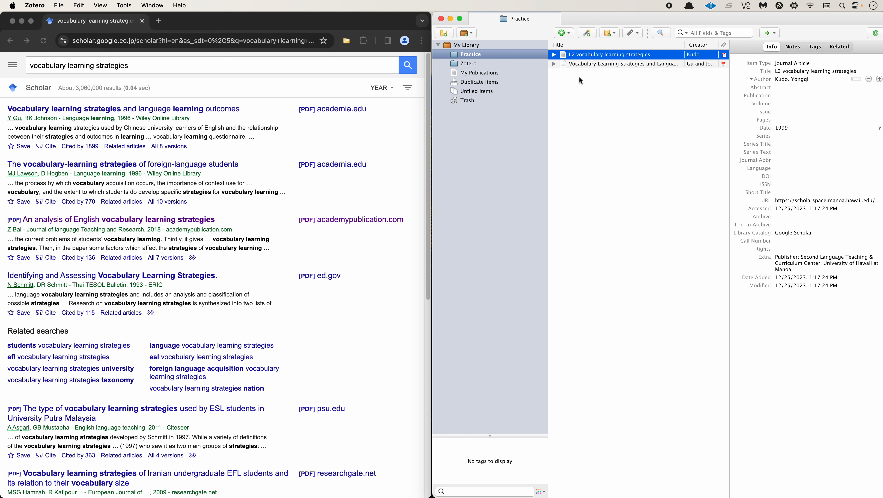
click(554, 55)
click(553, 73)
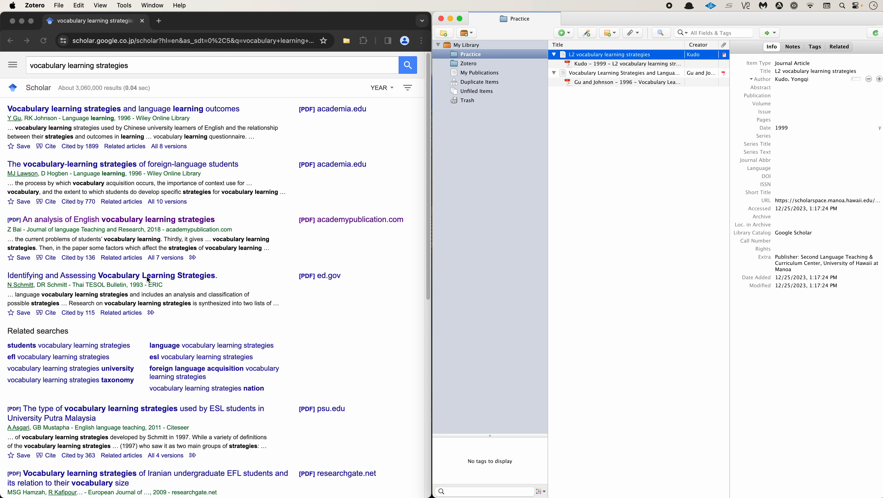
- In Chrome, open "Identifying and Assessing Vocabulary Learning Strategies" from the Scholar results and save it from its ERIC page to Practice
click(159, 280)
click(155, 279)
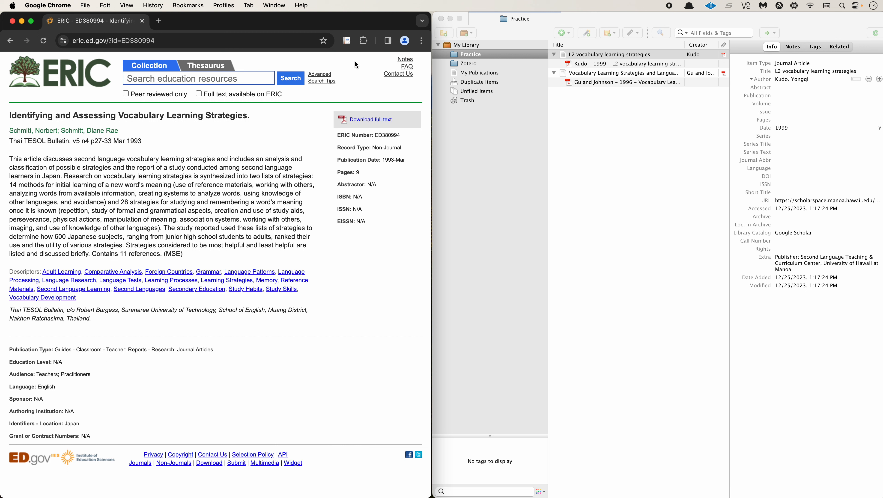
click(347, 41)
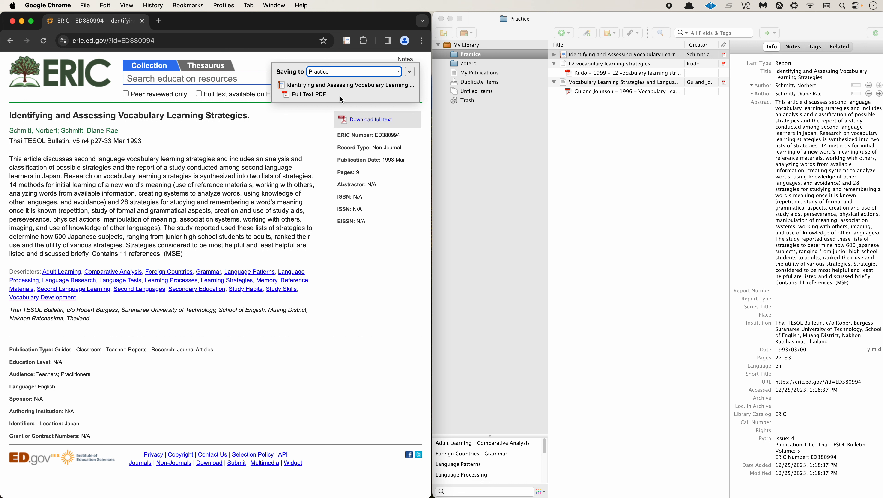
- In Zotero, expand "Identifying and Assessing Vocabulary Learning Strategies" and rename its "Full Text PDF" attachment from the parent metadata
click(565, 57)
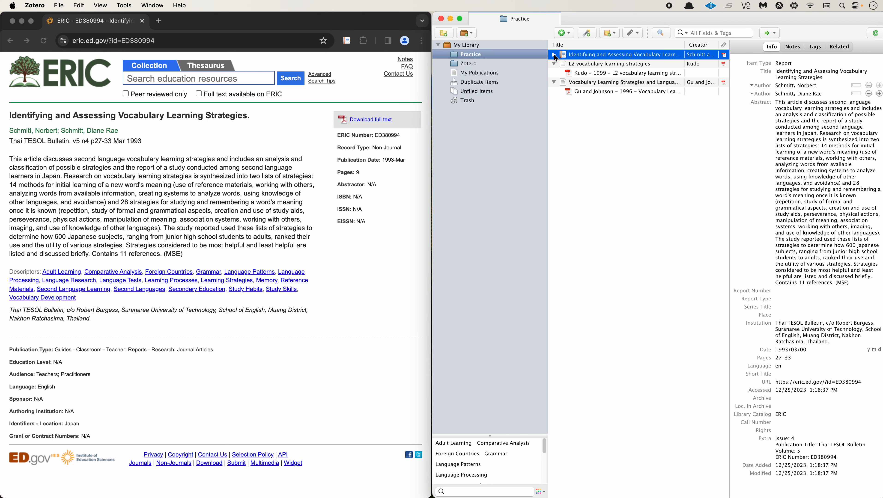
click(555, 56)
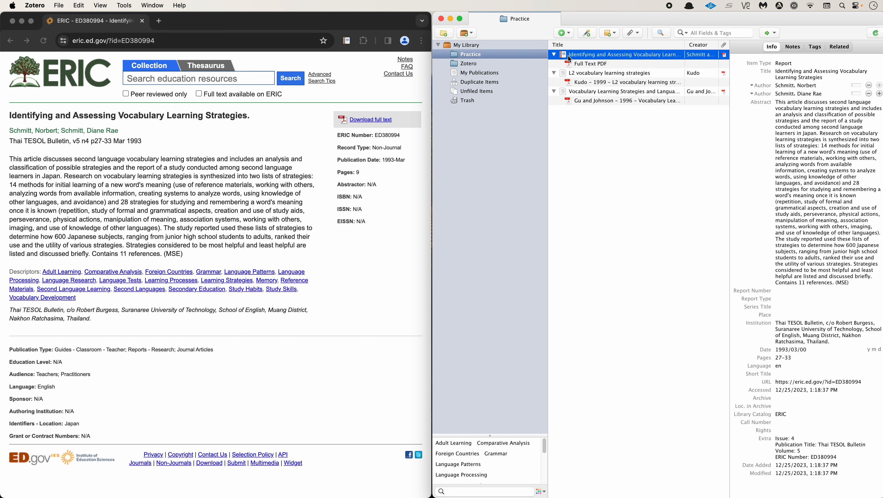
click(590, 66)
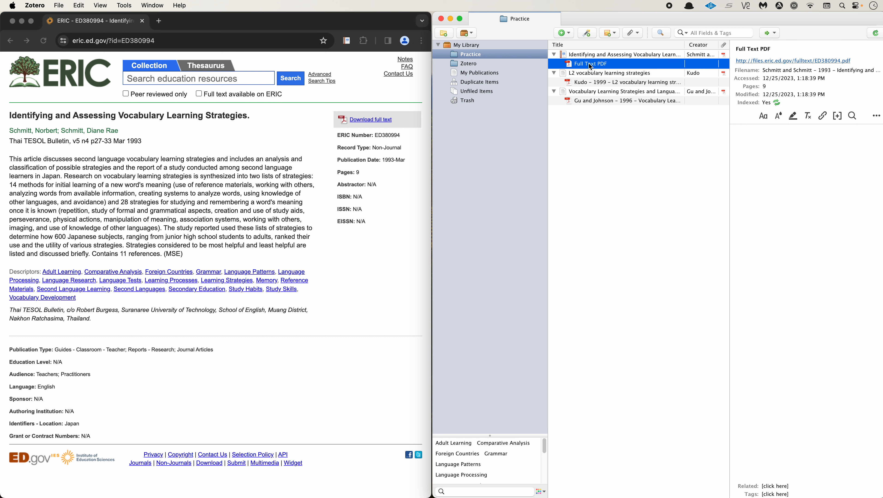
right_click(591, 66)
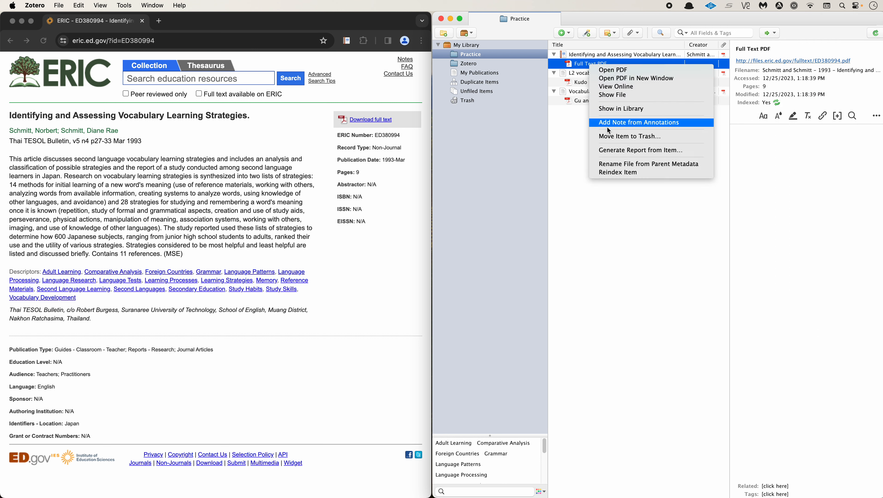
click(623, 164)
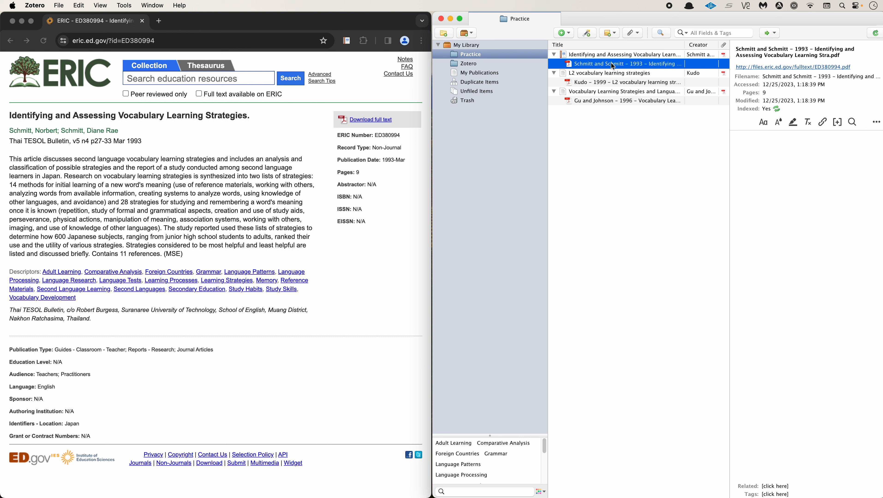
- Select the "Identifying and Assessing Vocabulary Learning Strategies" item and collapse all three article entries in the Practice collection
click(606, 55)
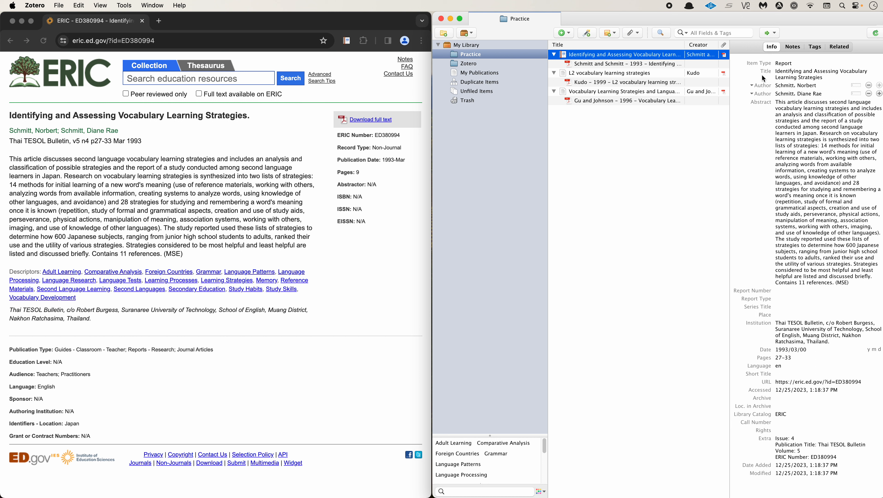
click(554, 55)
click(554, 64)
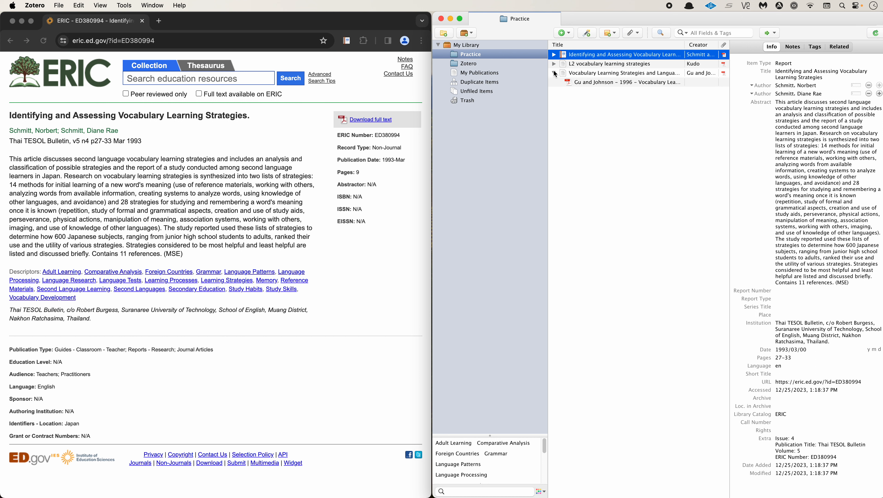
click(554, 73)
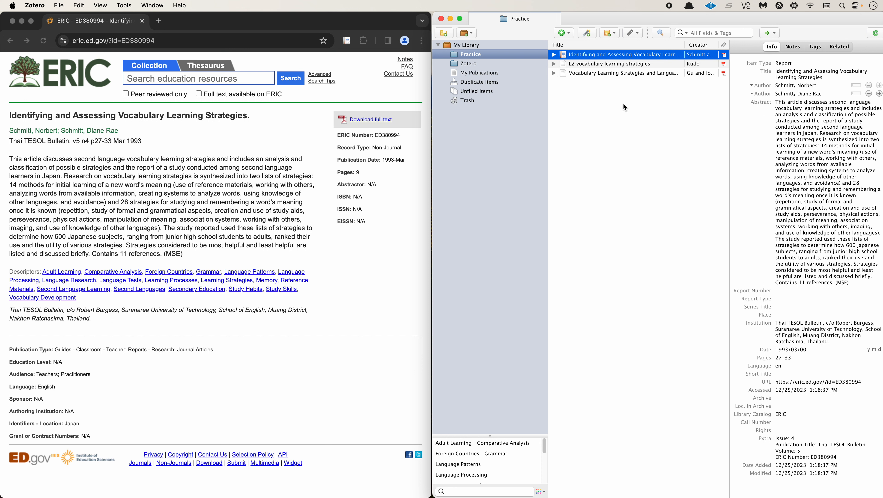